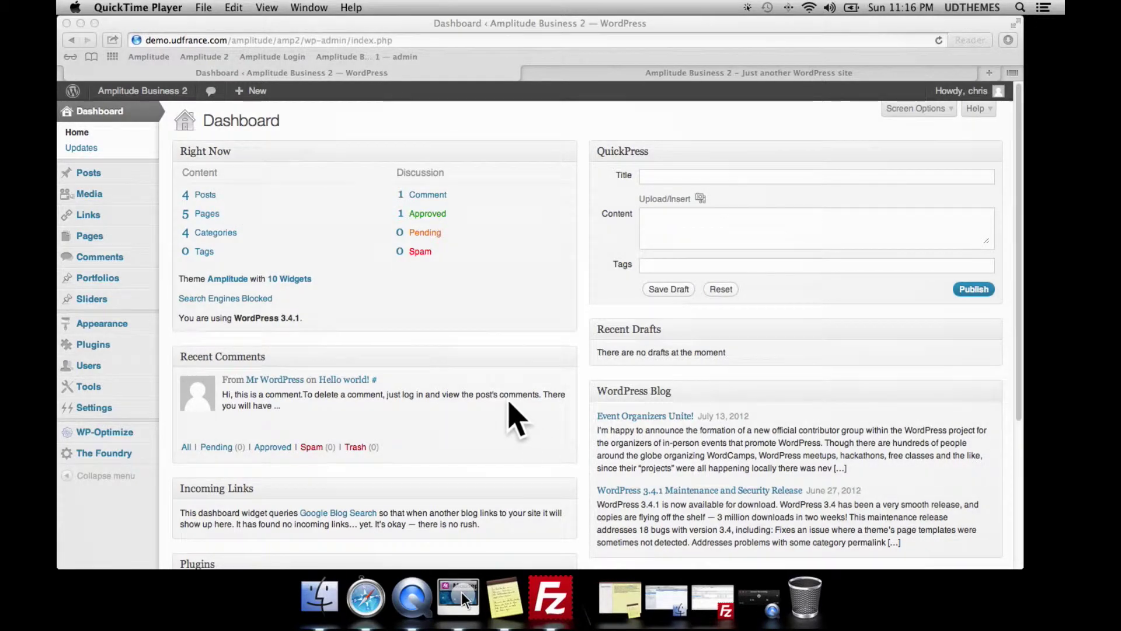
# Step: Go to Appearance > Menus and create a new menu named 'Main Menu'
pyautogui.click(128, 340)
pyautogui.moveTo(131, 336)
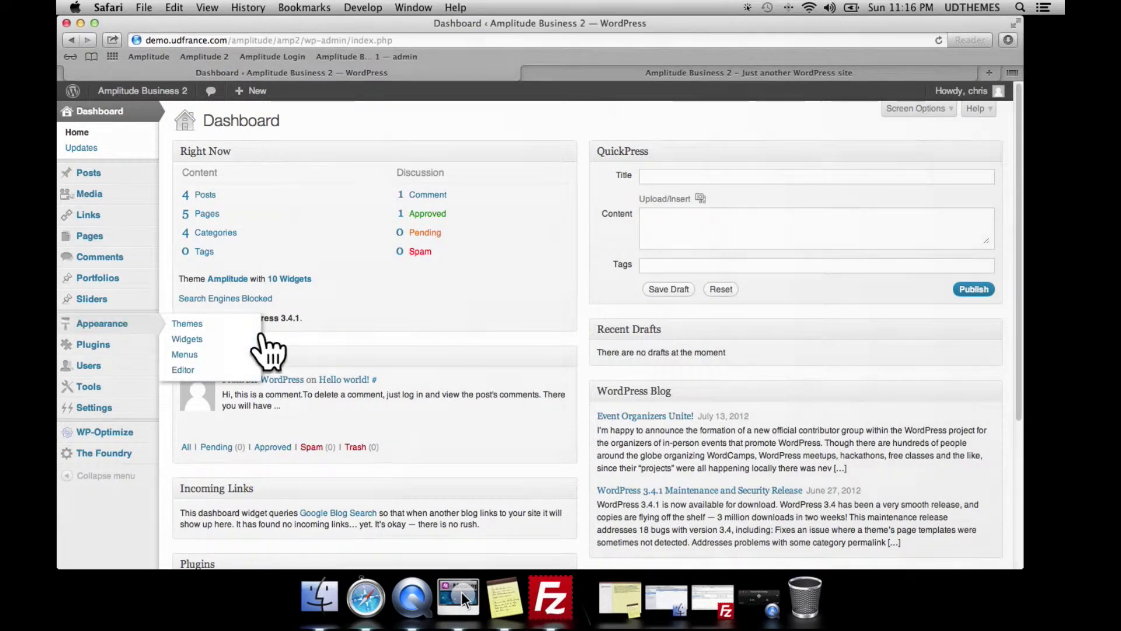
pyautogui.click(233, 355)
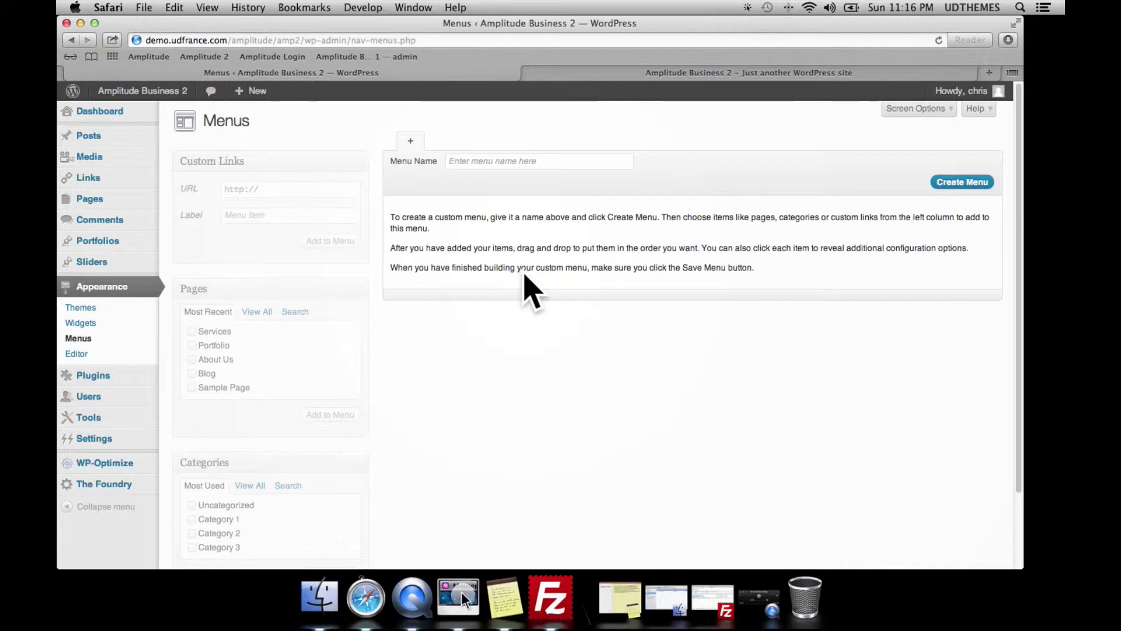
pyautogui.click(503, 160)
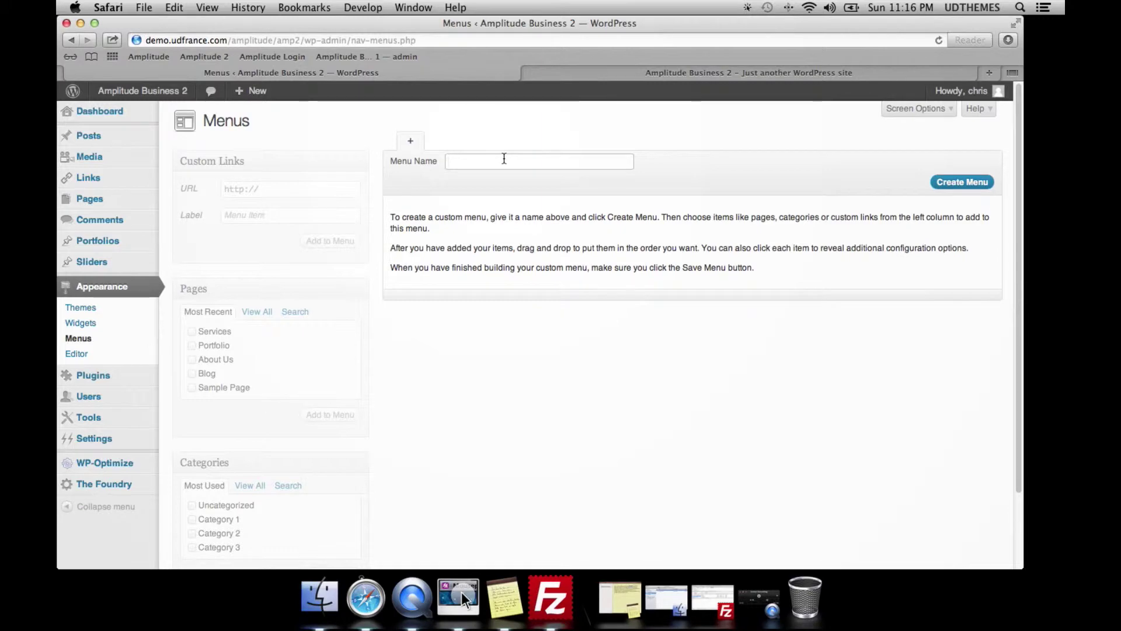
pyautogui.write('Main Menu')
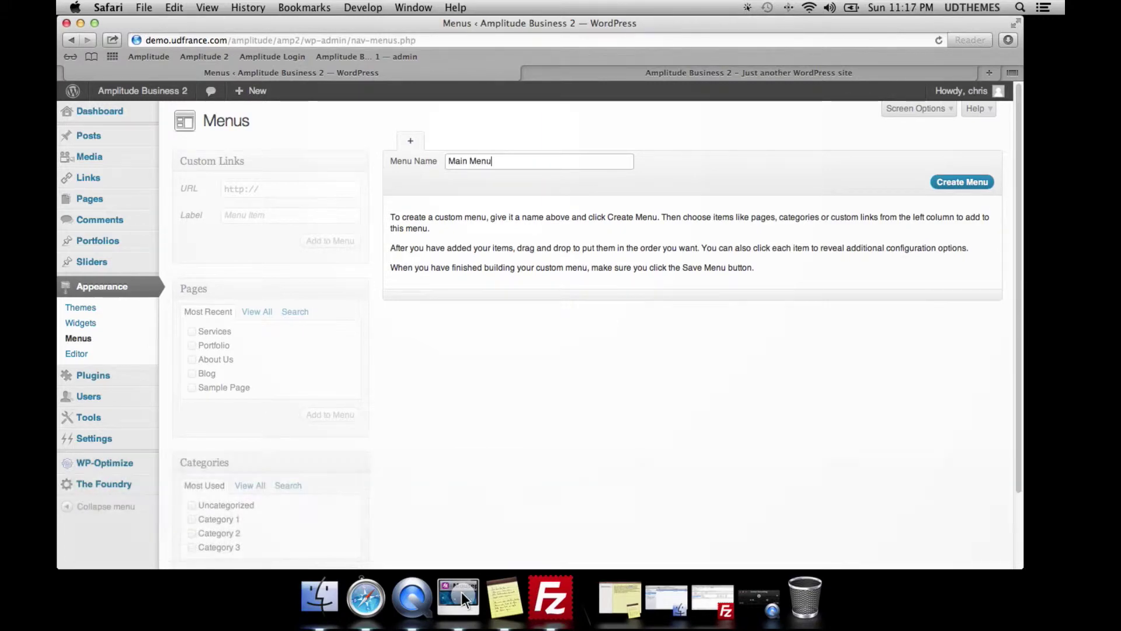
pyautogui.click(960, 182)
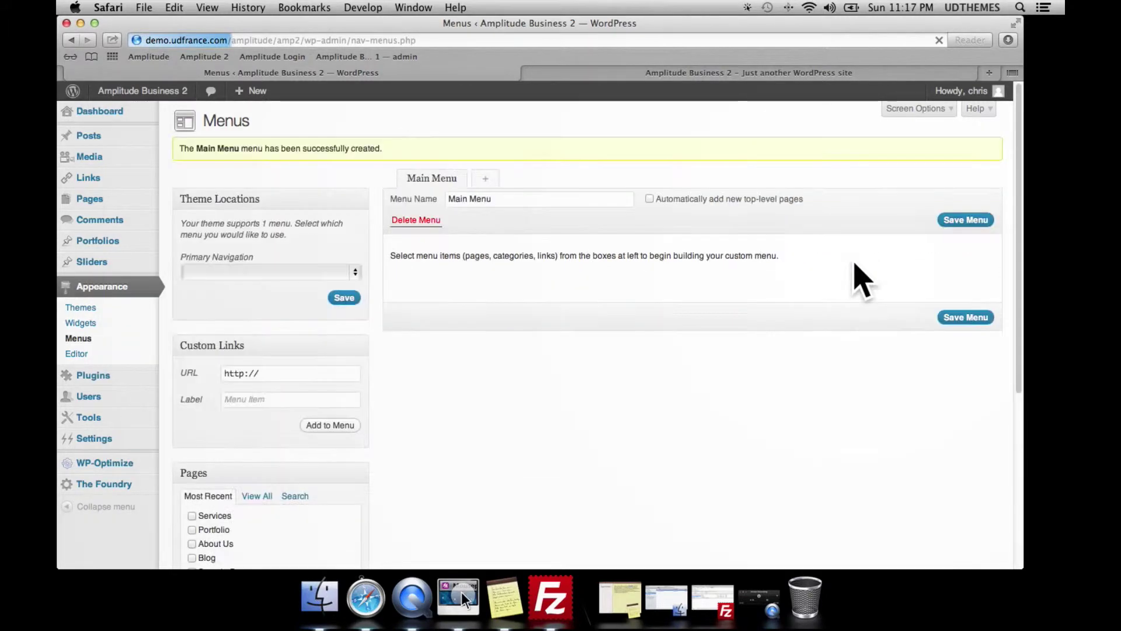
# Step: Assign Main Menu to the Primary Navigation location, save, and view the live Amplitude site
pyautogui.click(234, 272)
pyautogui.click(233, 284)
pyautogui.click(349, 300)
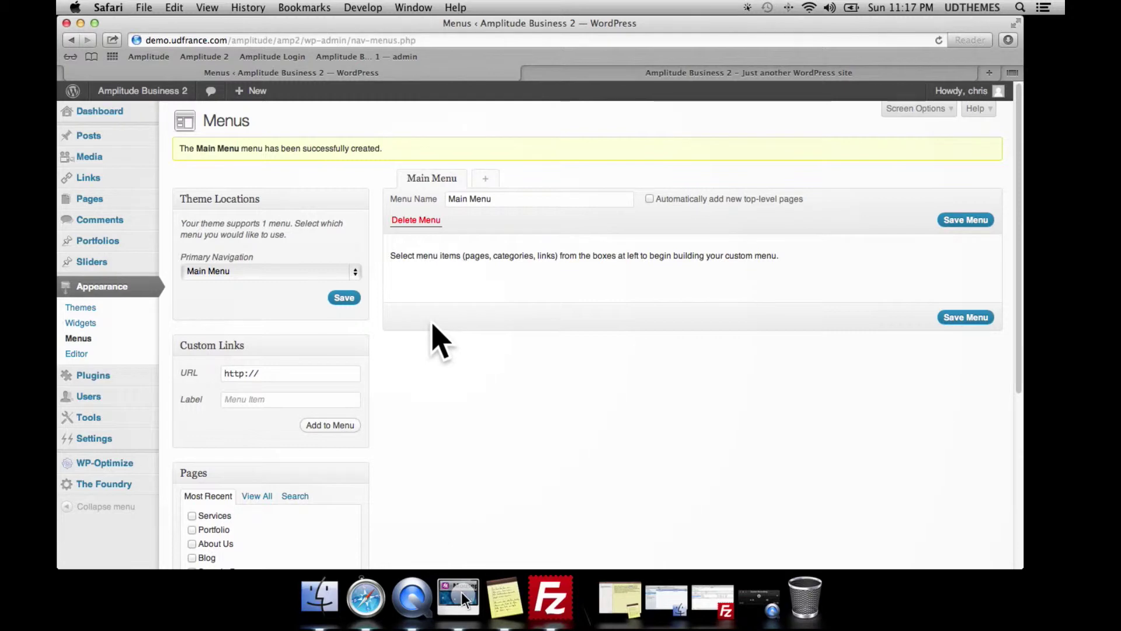
pyautogui.click(697, 72)
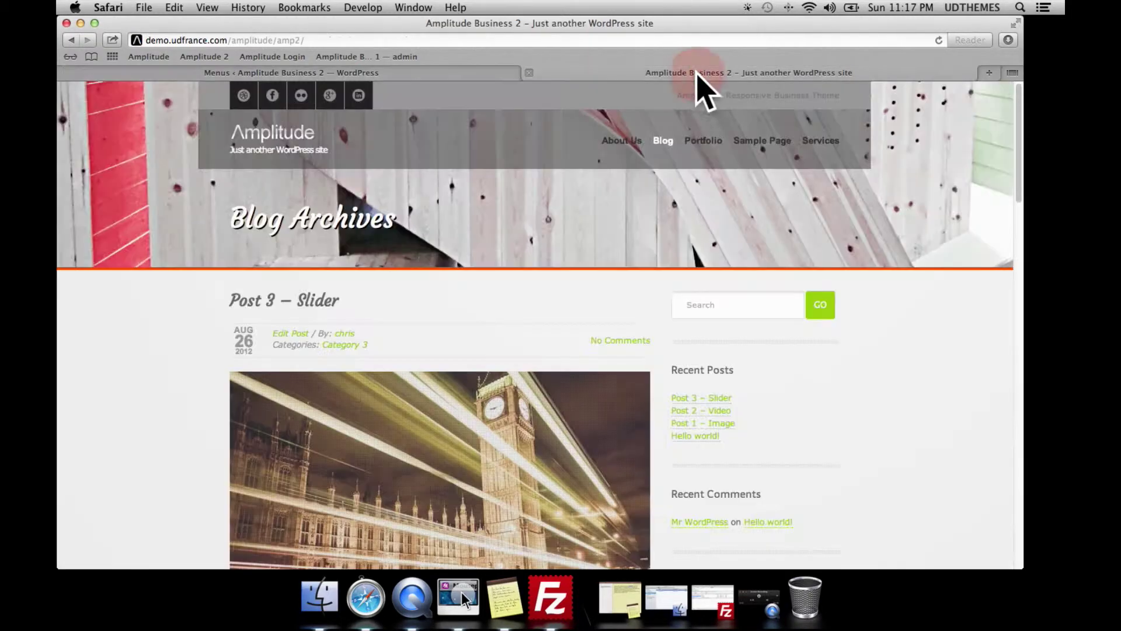
pyautogui.click(938, 39)
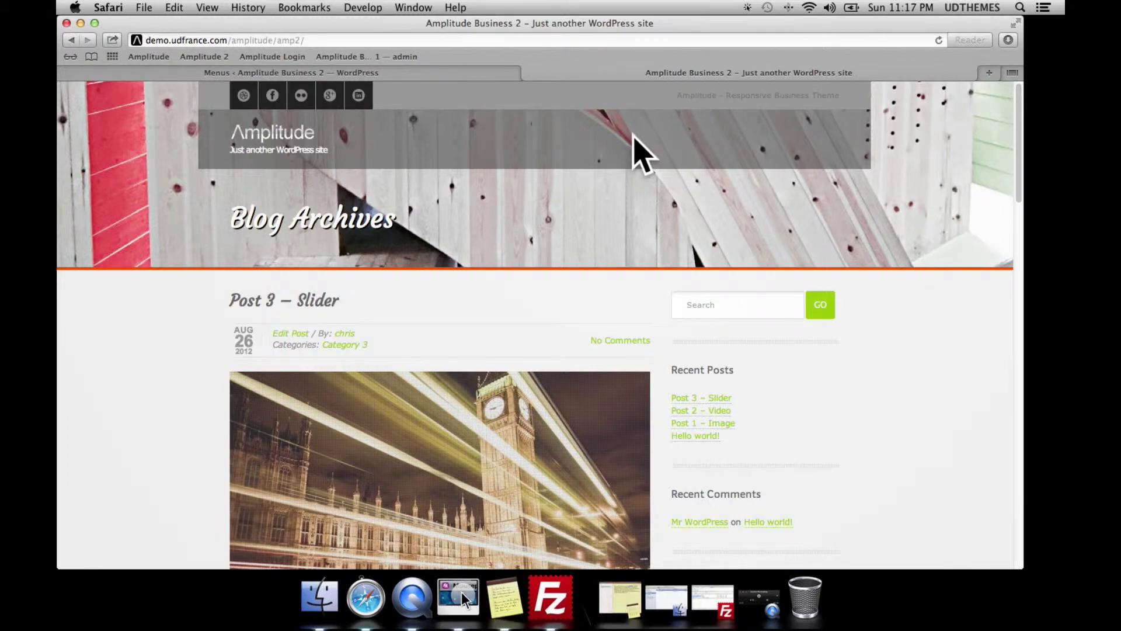
pyautogui.click(237, 72)
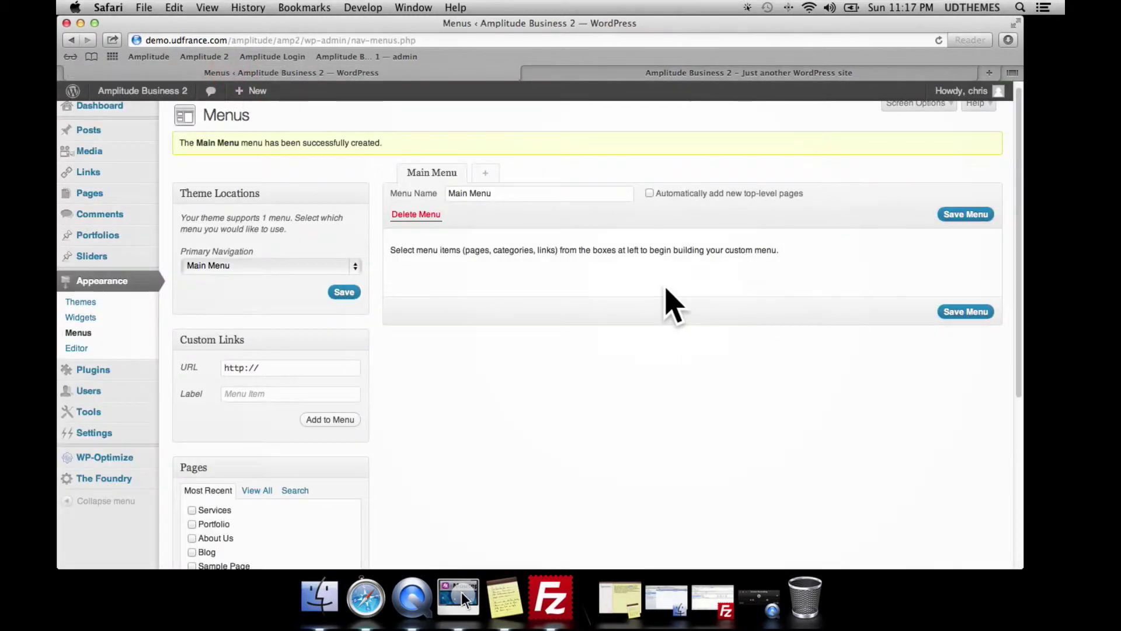
# Step: Add the Services, Portfolio, About Us, Blog and Sample Page pages to Main Menu
pyautogui.scroll(-5, 672, 303)
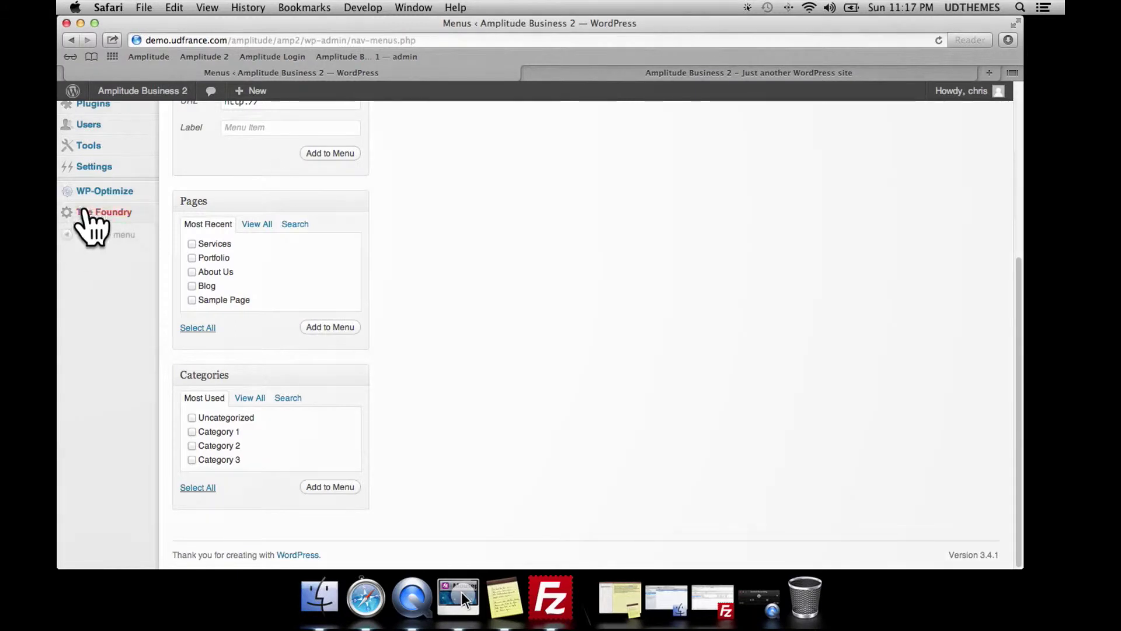
pyautogui.click(193, 244)
pyautogui.click(193, 258)
pyautogui.click(193, 272)
pyautogui.click(194, 286)
pyautogui.click(193, 300)
pyautogui.click(330, 328)
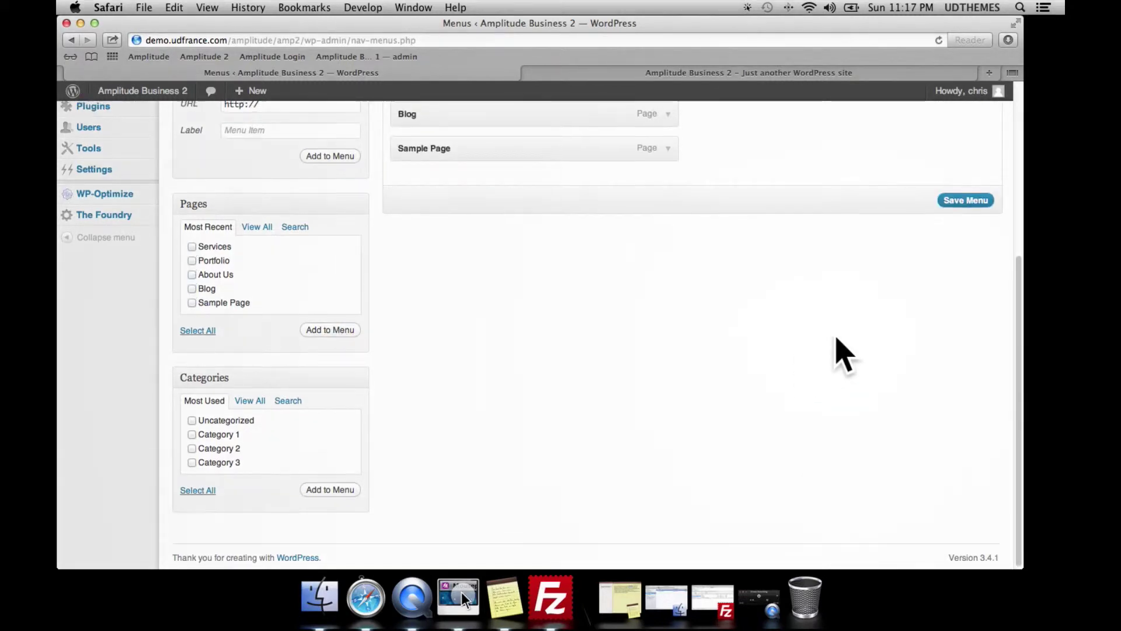
# Step: Save Main Menu and reload the live Amplitude site to check the new navigation
pyautogui.scroll(5, 841, 352)
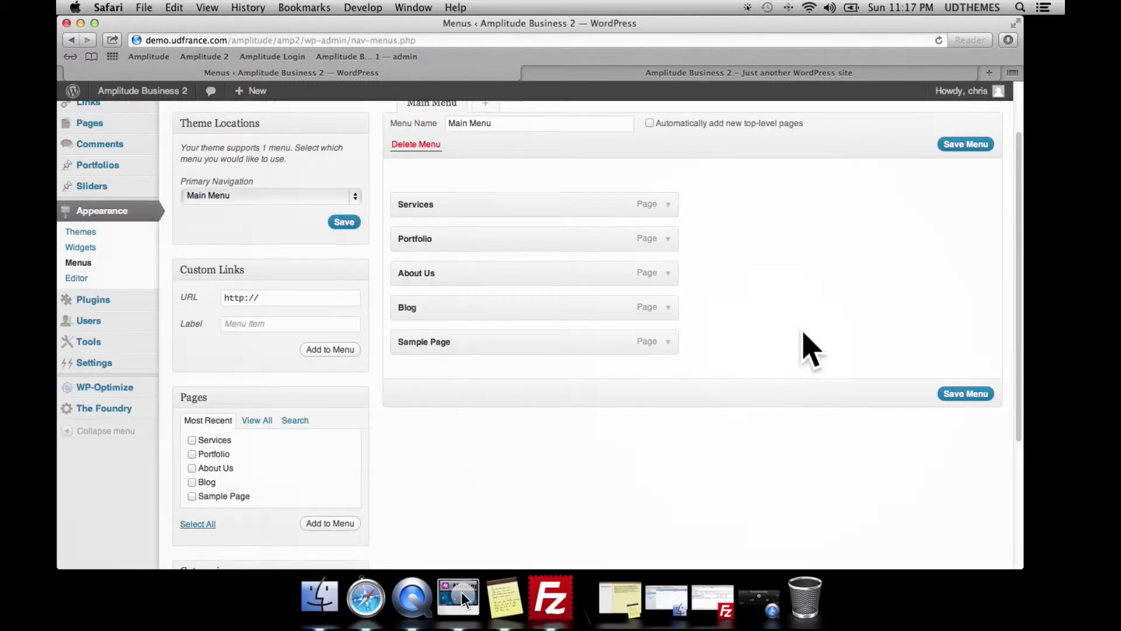
pyautogui.click(974, 144)
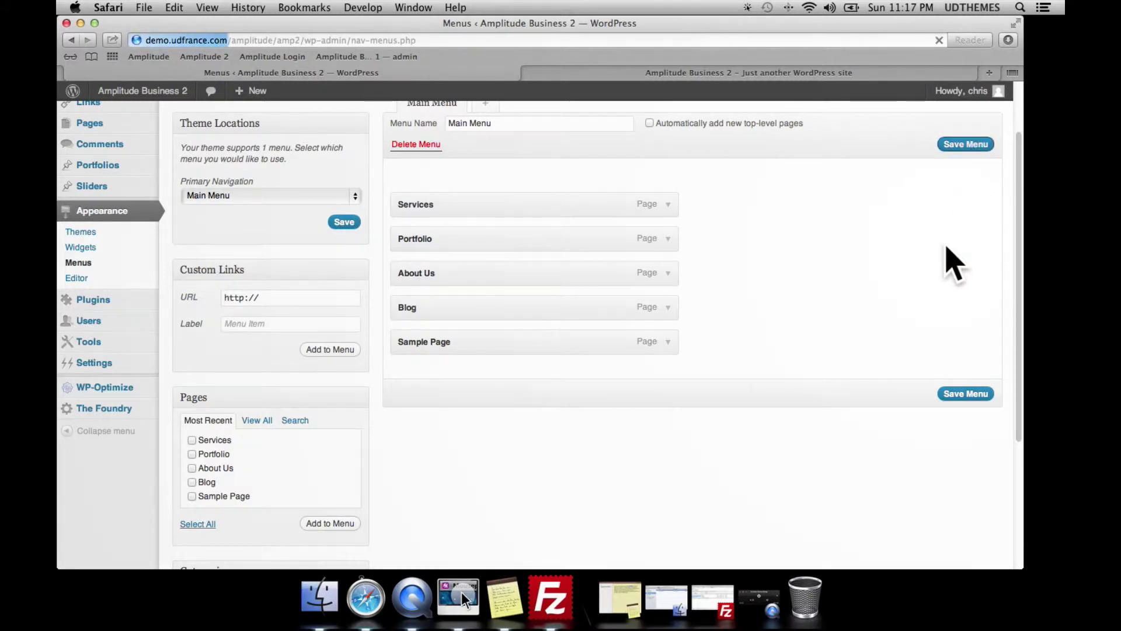
pyautogui.click(809, 74)
pyautogui.click(938, 40)
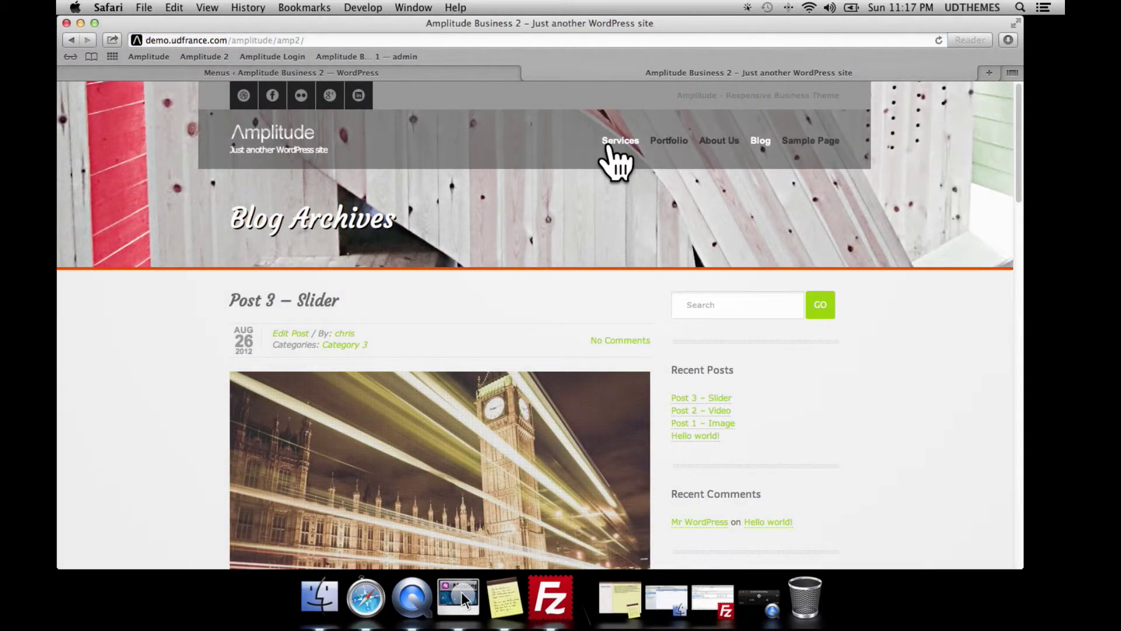
pyautogui.click(275, 73)
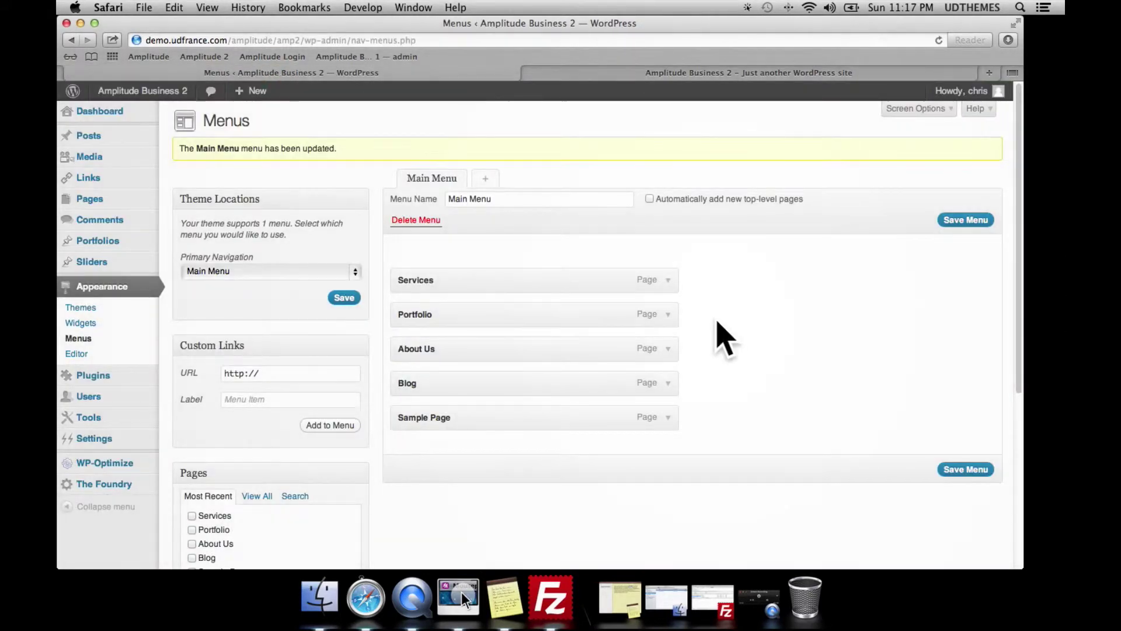
# Step: Swap About Us and Services so About Us leads Main Menu, and inspect its settings
pyautogui.moveTo(541, 286)
pyautogui.mouseDown()
pyautogui.moveTo(533, 383)
pyautogui.moveTo(538, 271)
pyautogui.mouseUp()
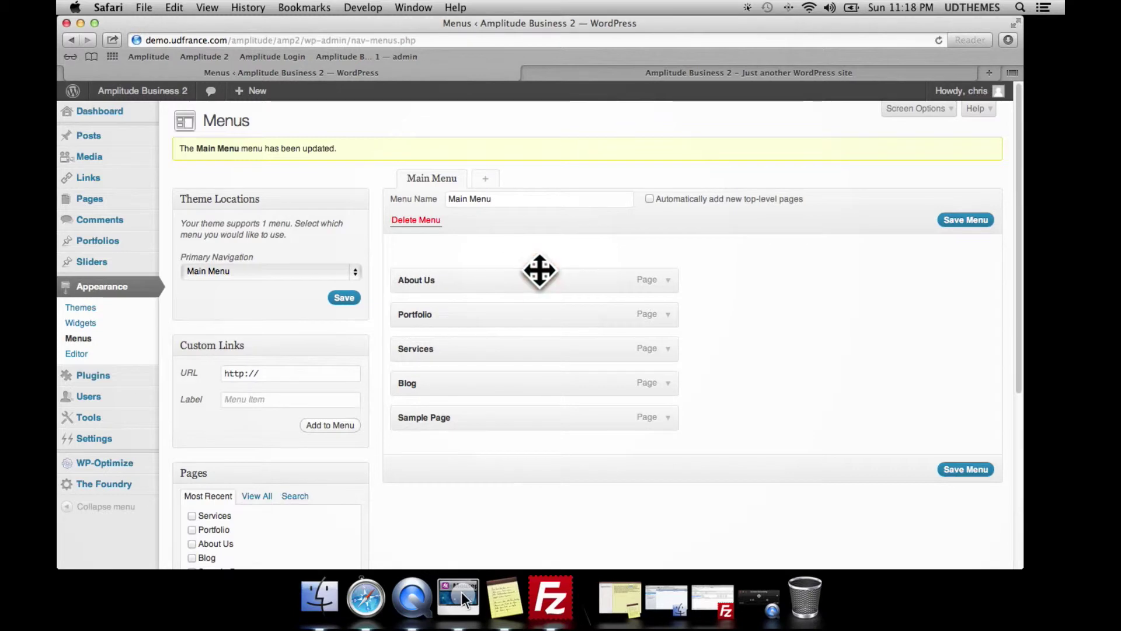
pyautogui.click(667, 283)
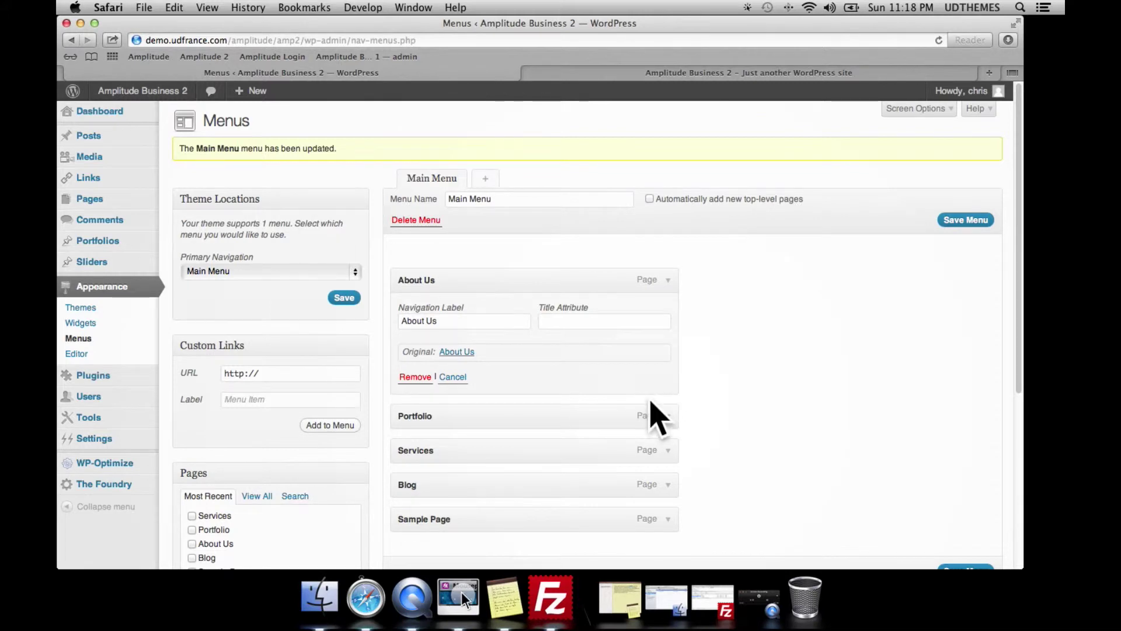
pyautogui.click(668, 280)
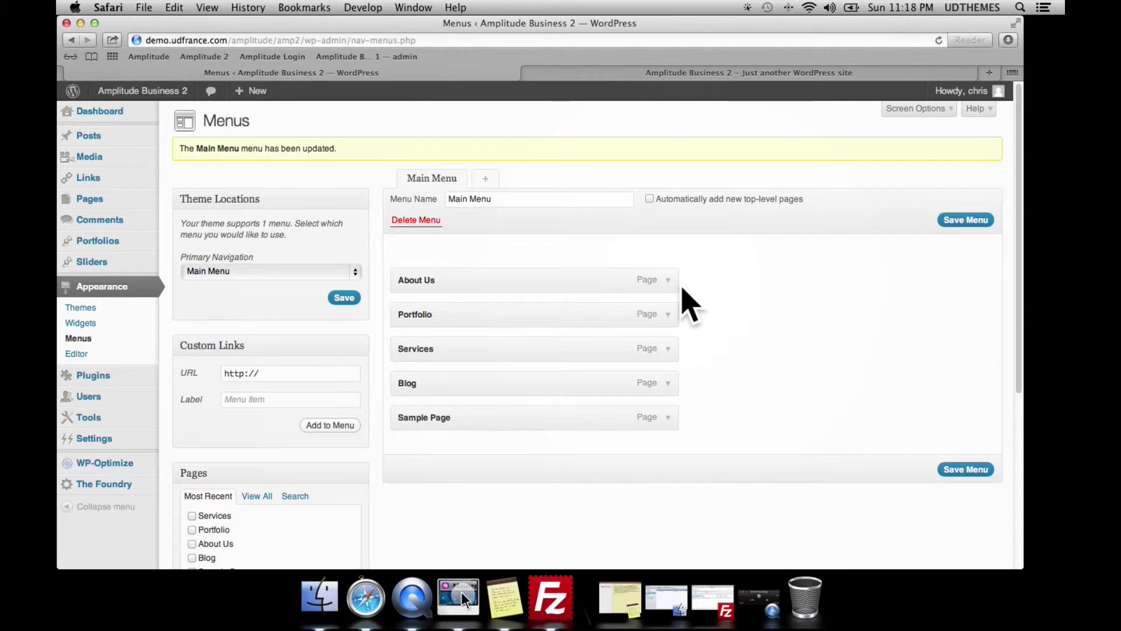
pyautogui.click(279, 370)
# Step: Add a google.com custom link labelled 'Custom Link' and nest it under About Us
pyautogui.write('google.com')
pyautogui.press('Tab')
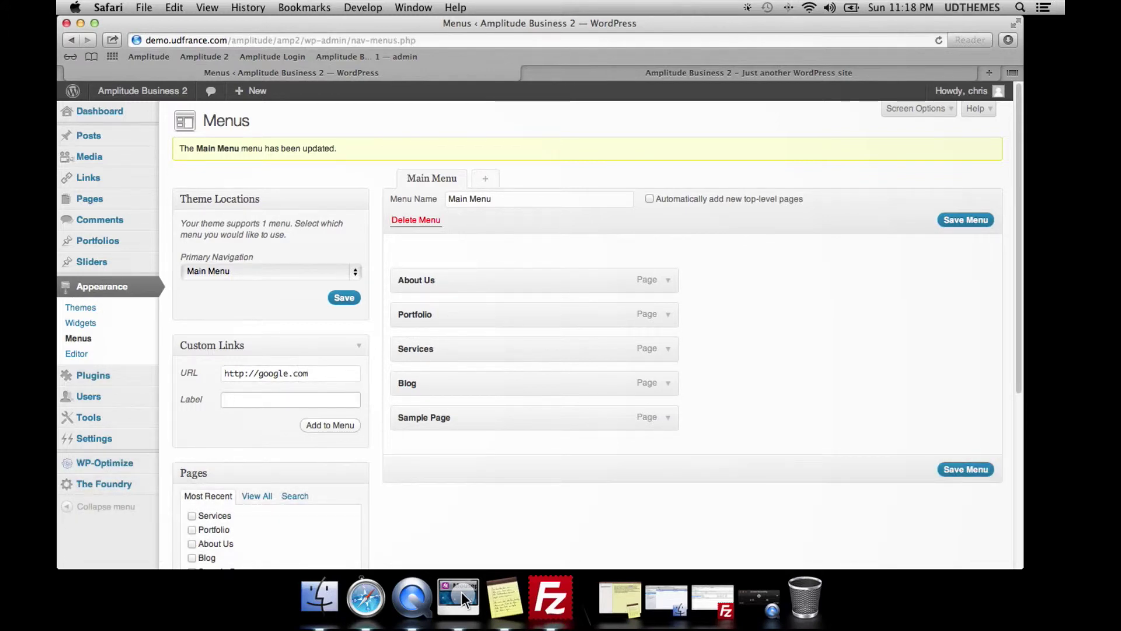
pyautogui.write('Custom Link')
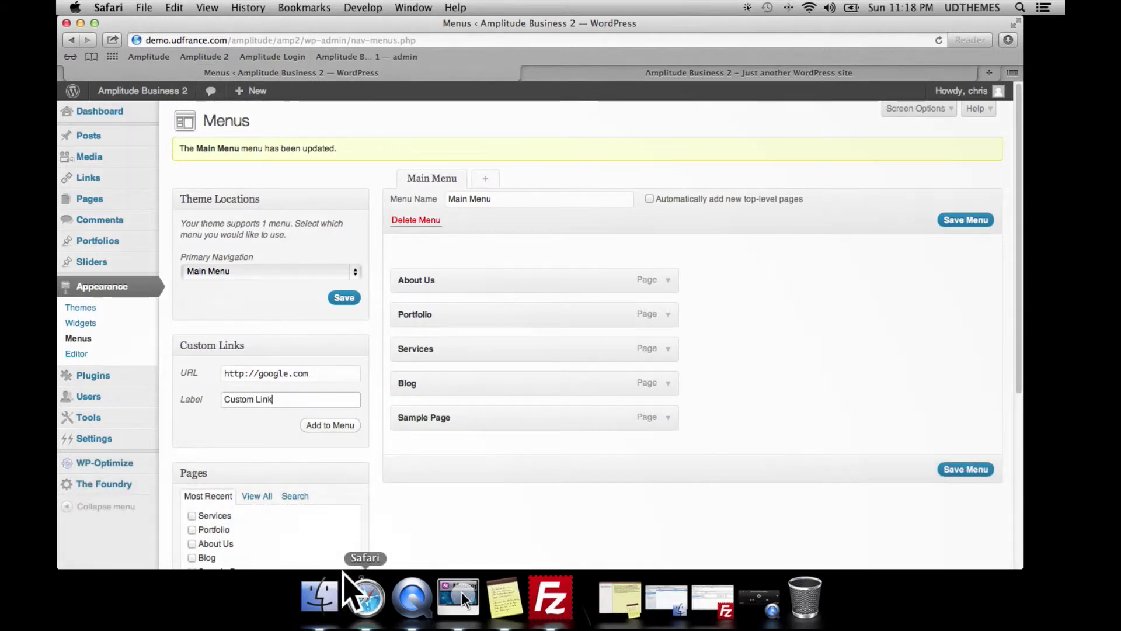
pyautogui.click(336, 431)
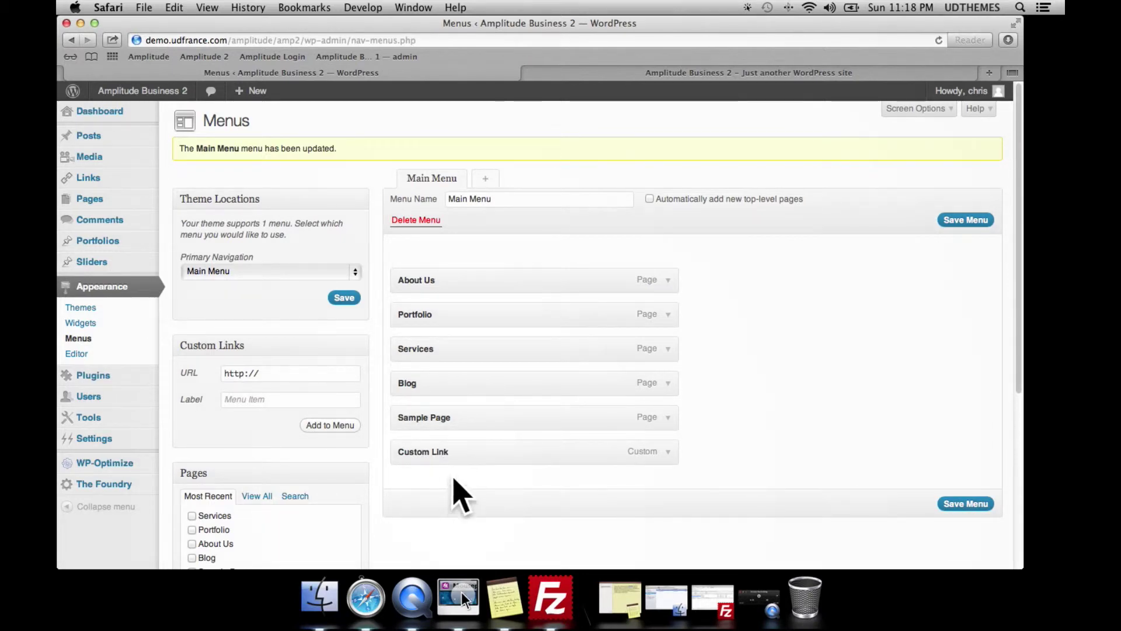
pyautogui.moveTo(467, 450); pyautogui.dragTo(493, 314)
# Step: Add a second google.com custom link labelled 'Custom Link 2' to Main Menu
pyautogui.click(290, 377)
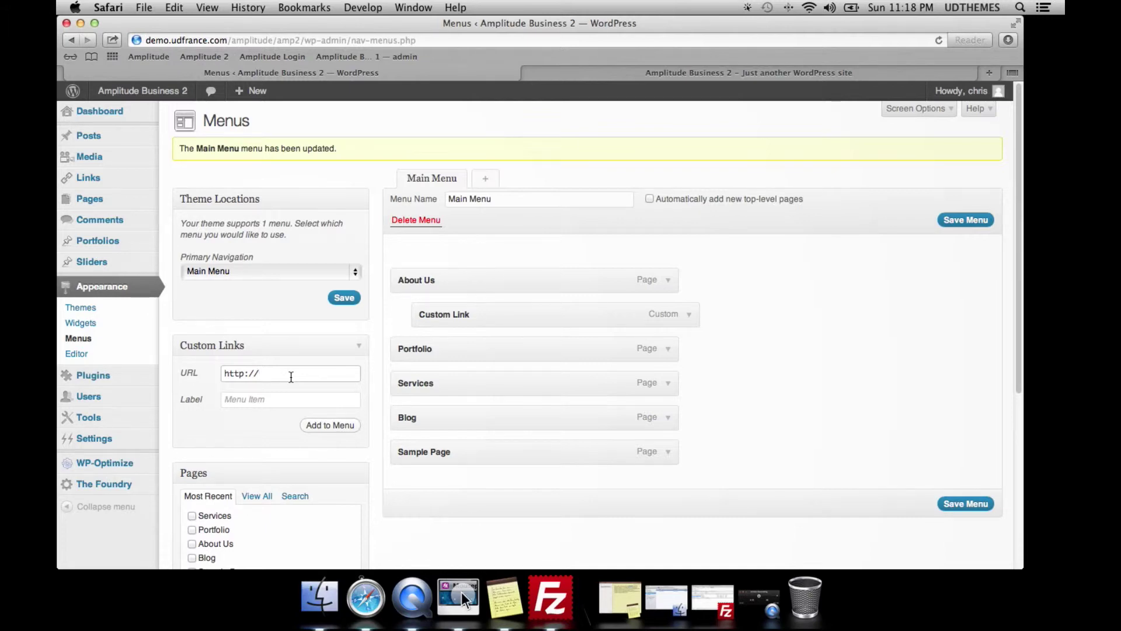
pyautogui.write('google.com')
pyautogui.press('Tab')
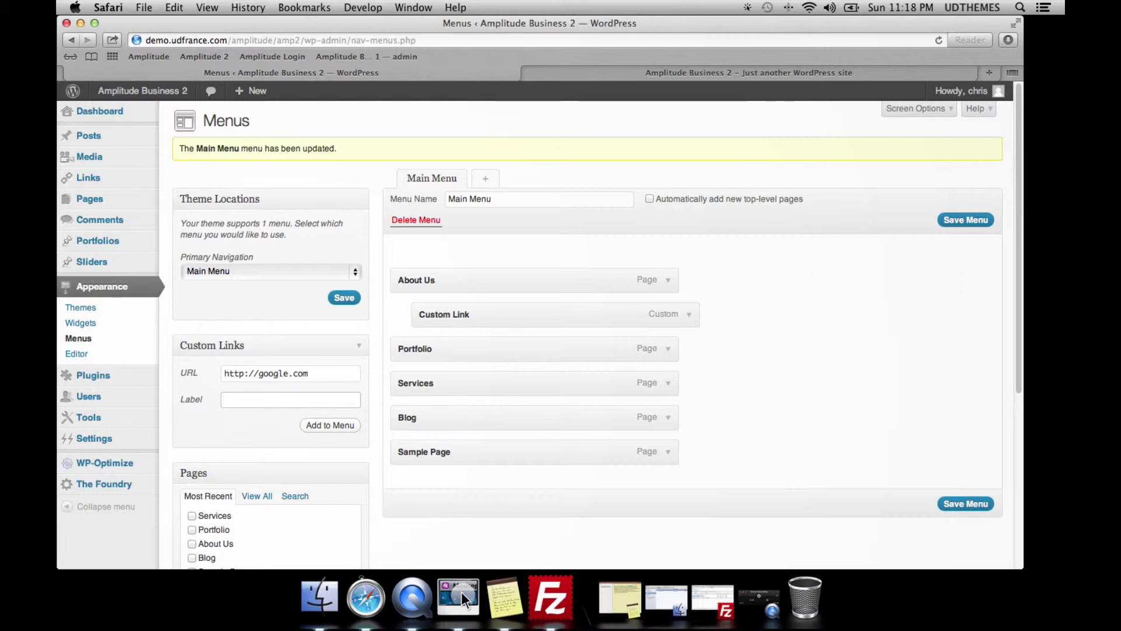
pyautogui.write('Custom Link 2')
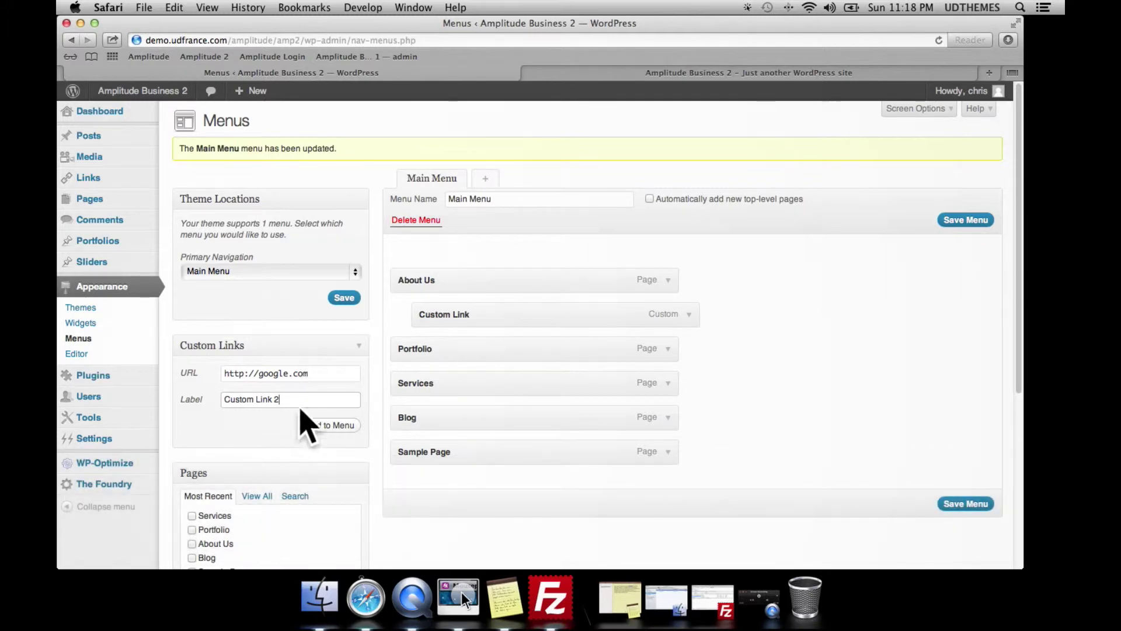
pyautogui.click(318, 426)
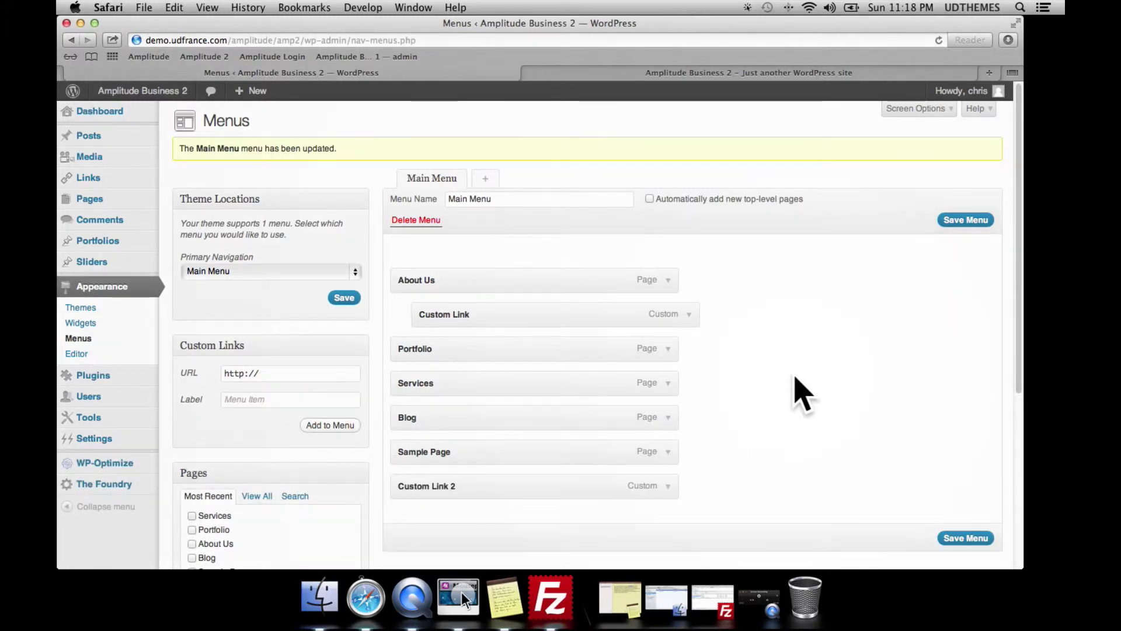
# Step: Nest Custom Link 2 under About Us, then add google.com link 'Custom Link 3' below it
pyautogui.moveTo(501, 481); pyautogui.dragTo(524, 349)
pyautogui.click(296, 370)
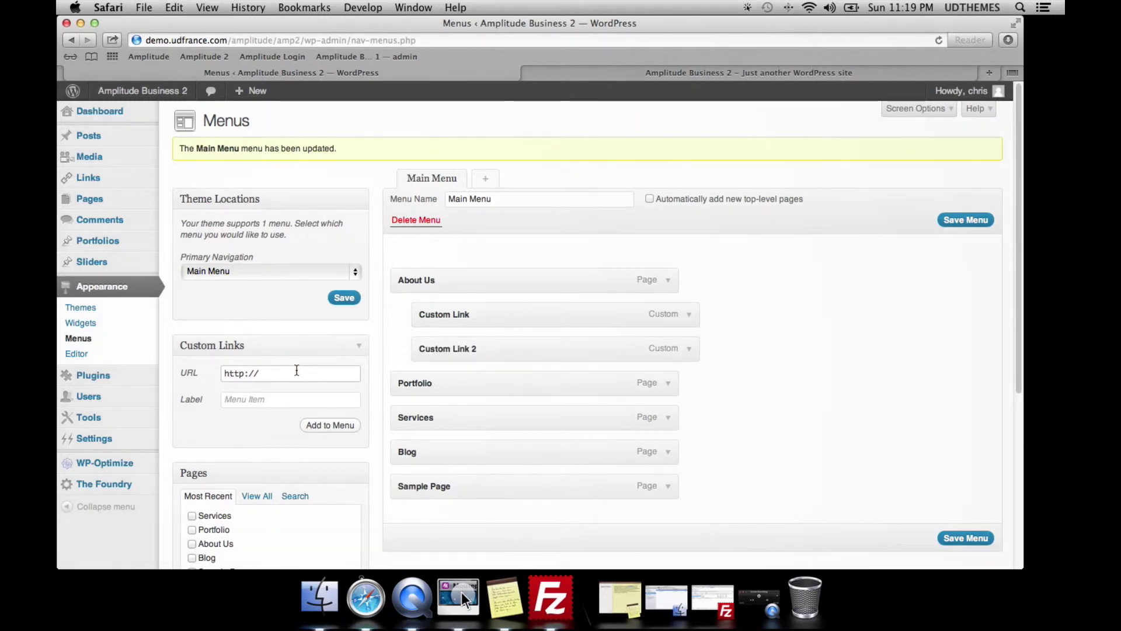
pyautogui.write('google.com')
pyautogui.press('Tab')
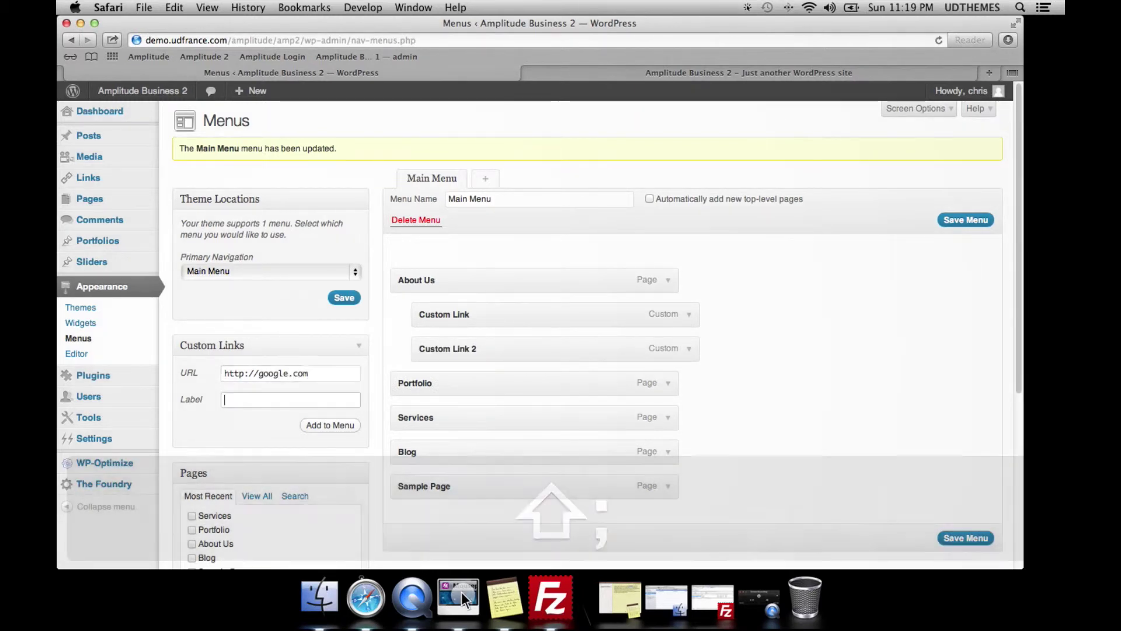
pyautogui.write('Custom Link')
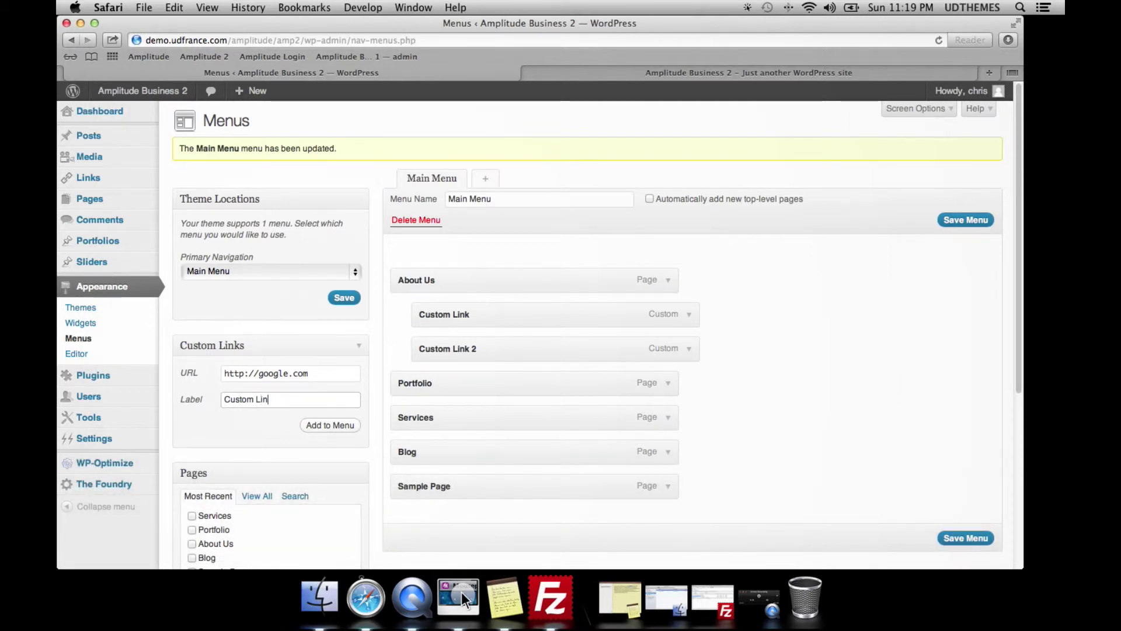
pyautogui.write('3')
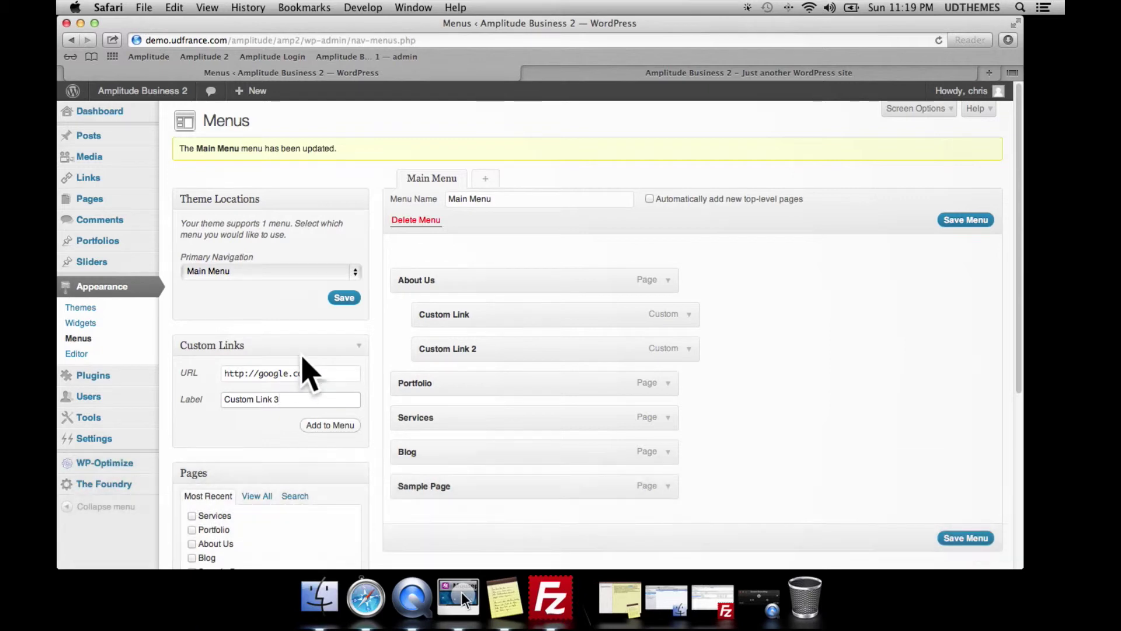
pyautogui.click(311, 424)
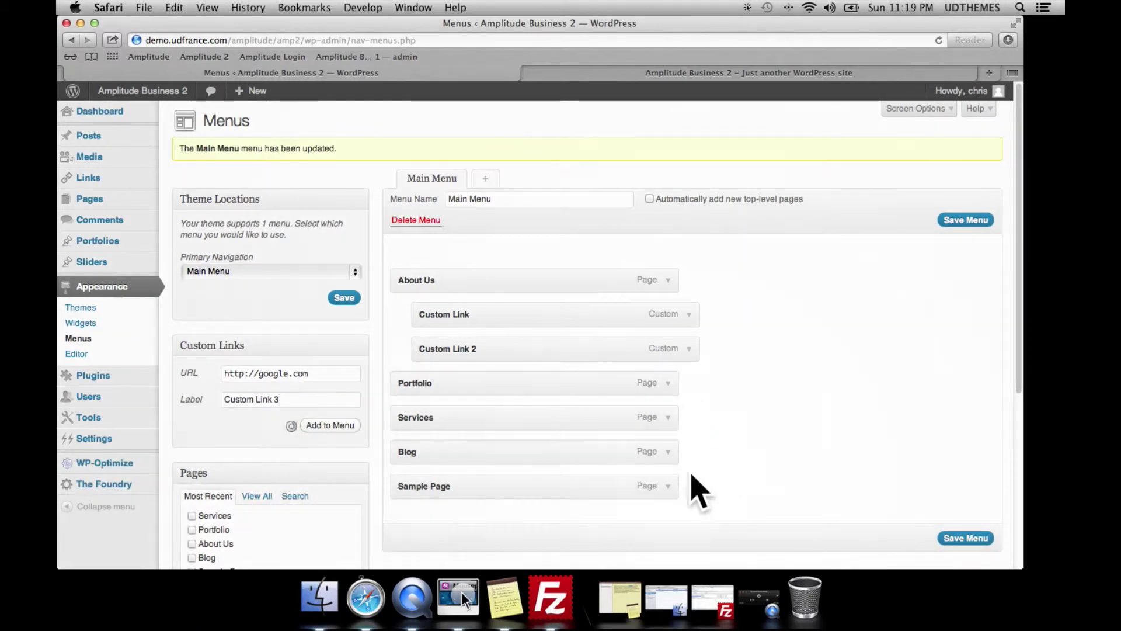
pyautogui.moveTo(530, 520); pyautogui.dragTo(553, 380)
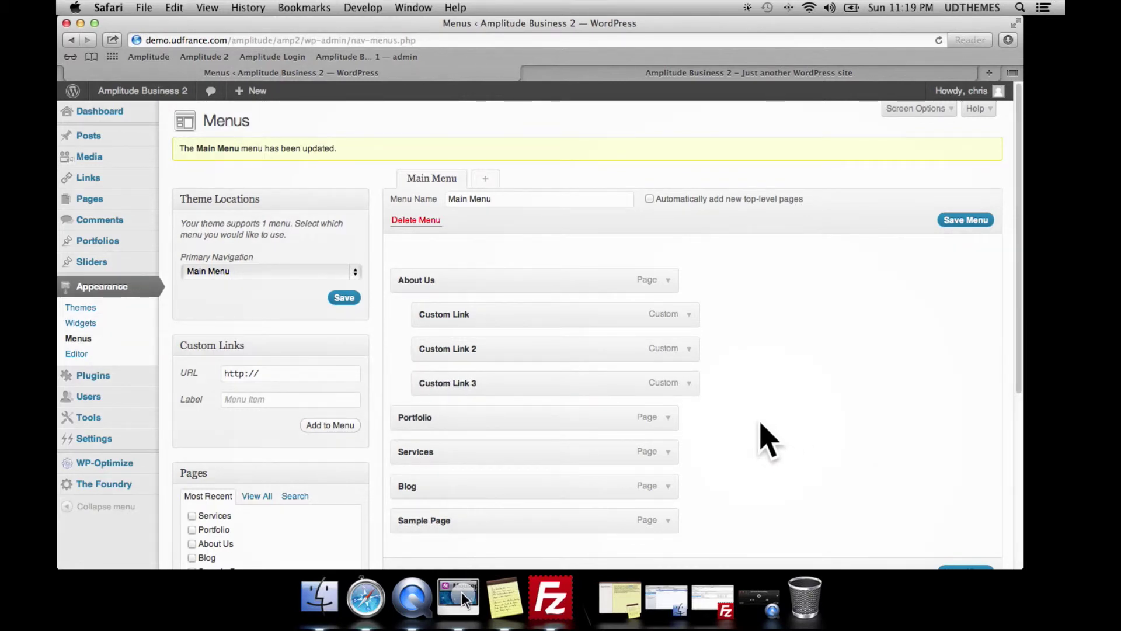
# Step: Add a google.com link labelled 'Second Level 1' nested beneath Custom Link 3
pyautogui.click(267, 378)
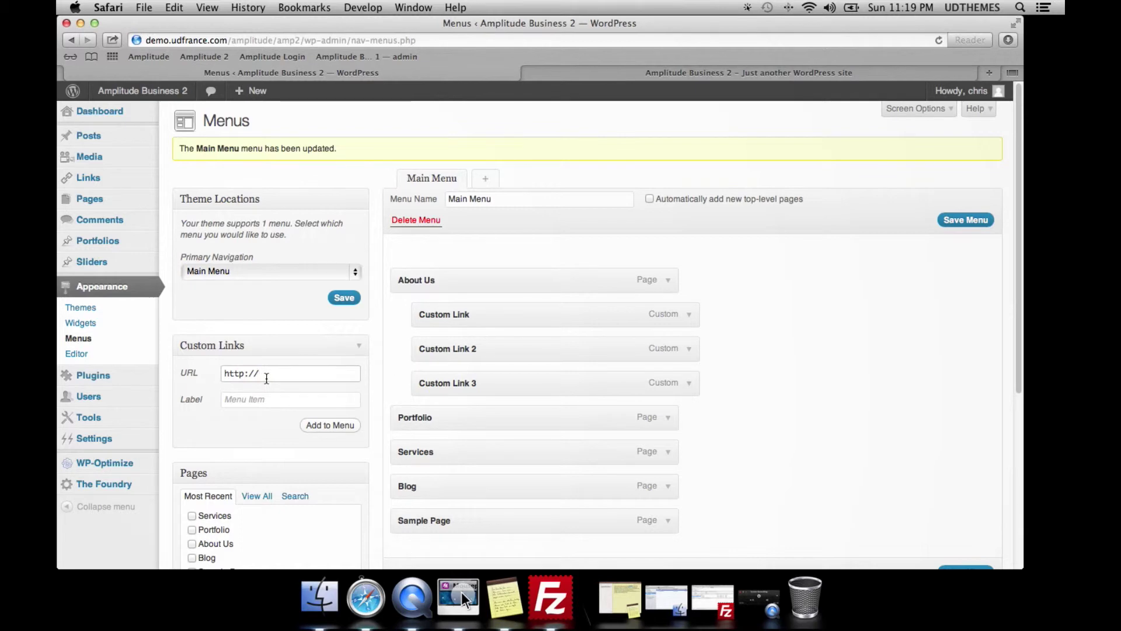
pyautogui.write('google.com')
pyautogui.press('Tab')
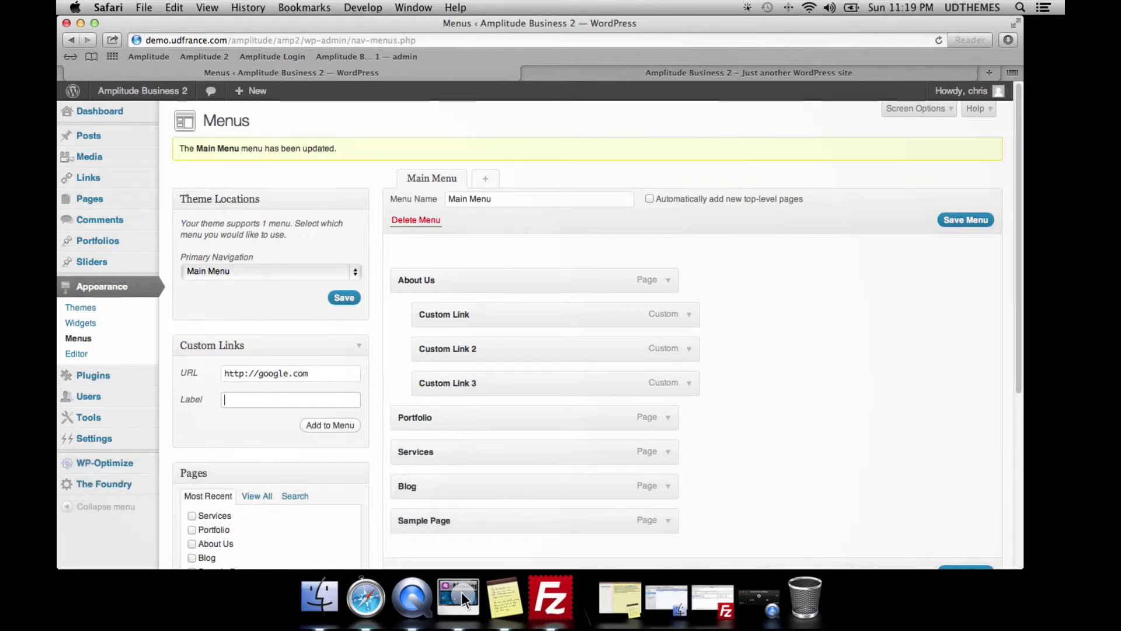
pyautogui.write('Second ')
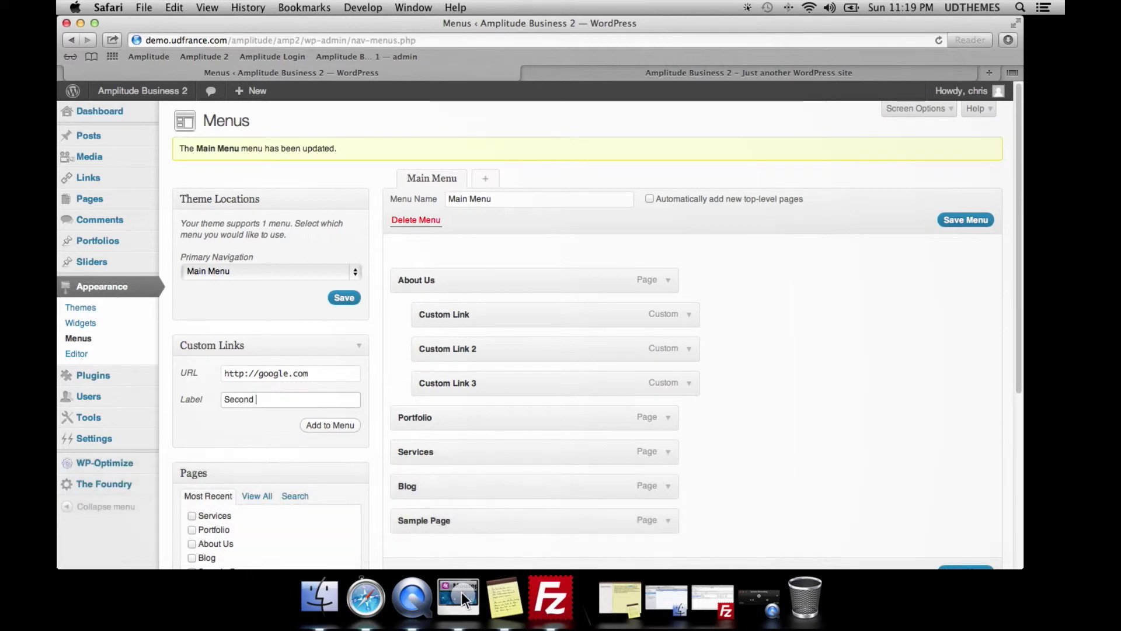
pyautogui.write('Level 1')
pyautogui.click(318, 425)
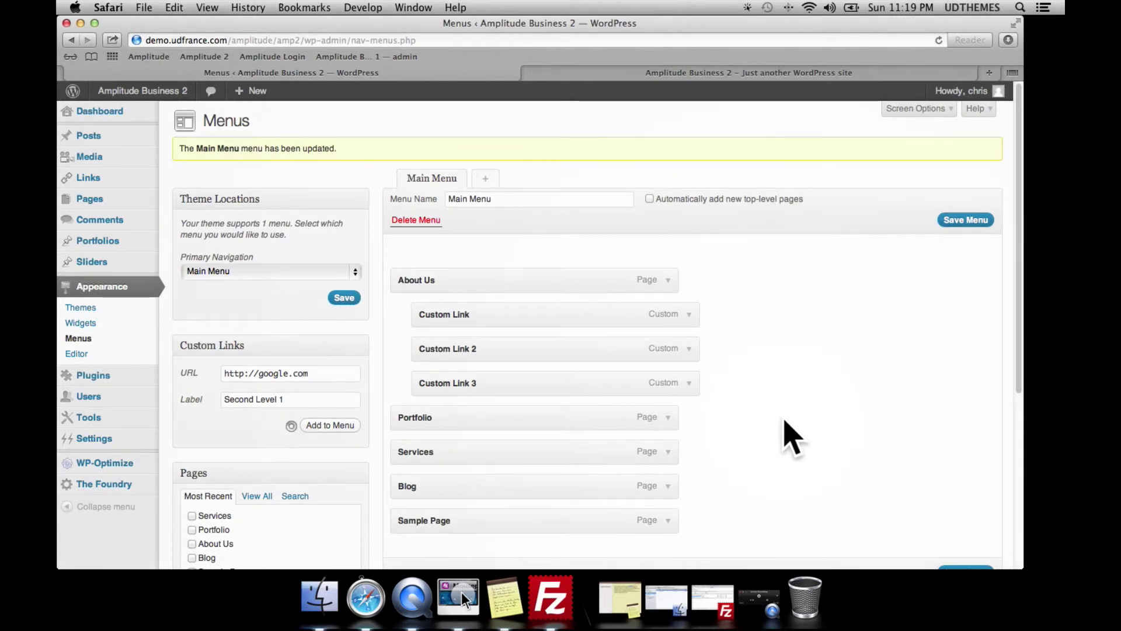
pyautogui.moveTo(511, 545); pyautogui.dragTo(578, 412)
# Step: Save Main Menu and view the live Amplitude site
pyautogui.scroll(-3, 850, 402)
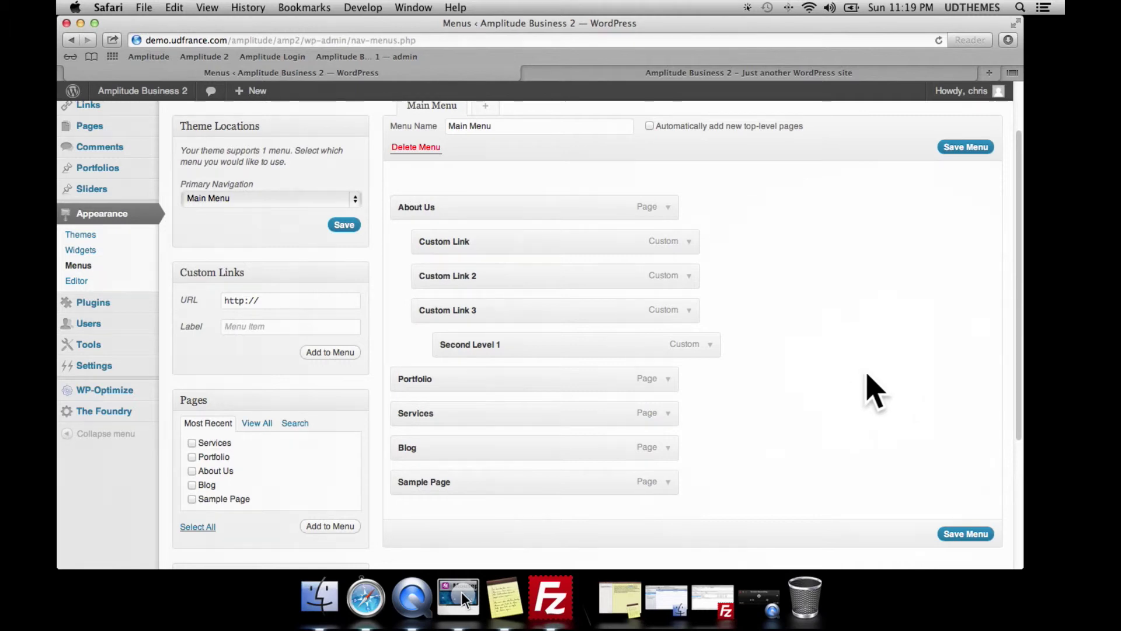
pyautogui.click(966, 147)
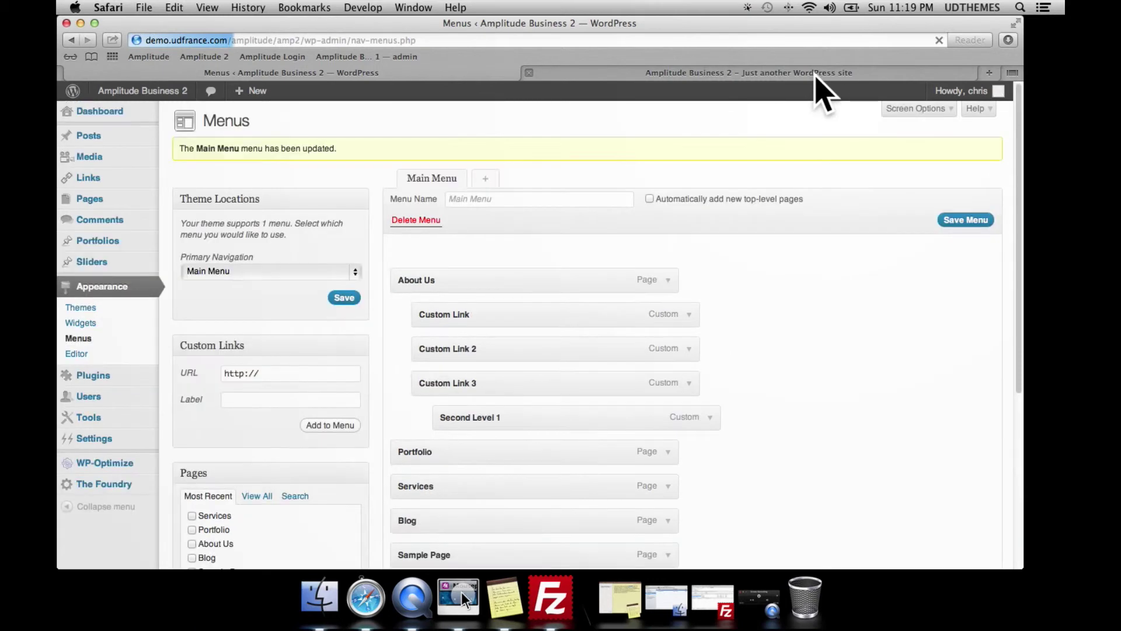
pyautogui.click(816, 78)
# Step: Reload the site and reveal the About Us and Custom Link 3 dropdown sub-items
pyautogui.click(938, 40)
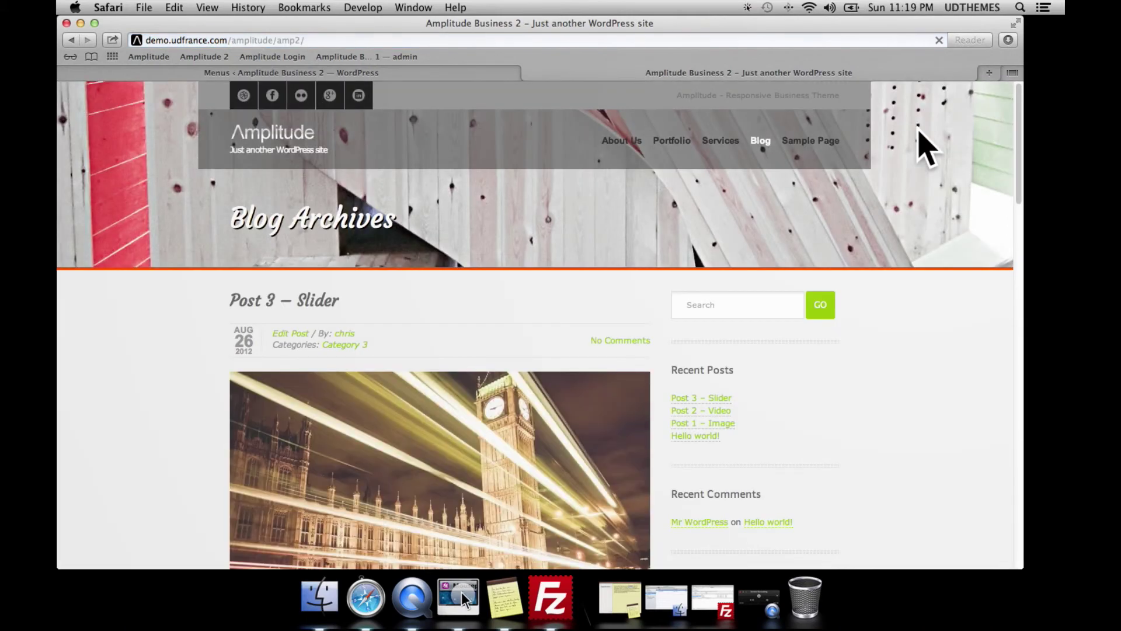
pyautogui.moveTo(628, 153)
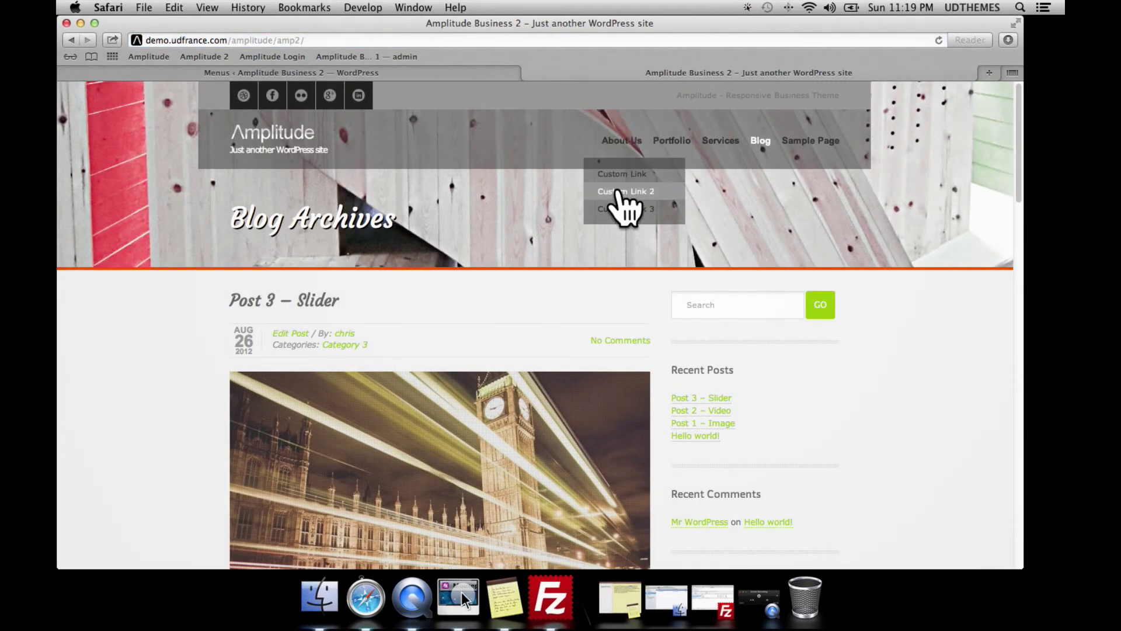
pyautogui.moveTo(620, 210)
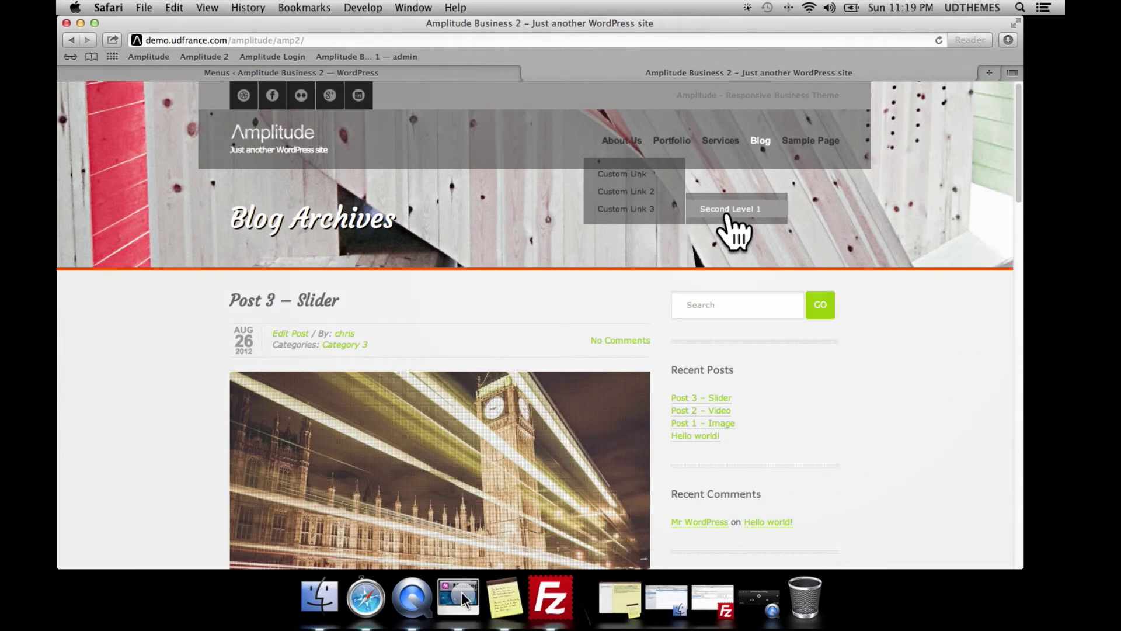